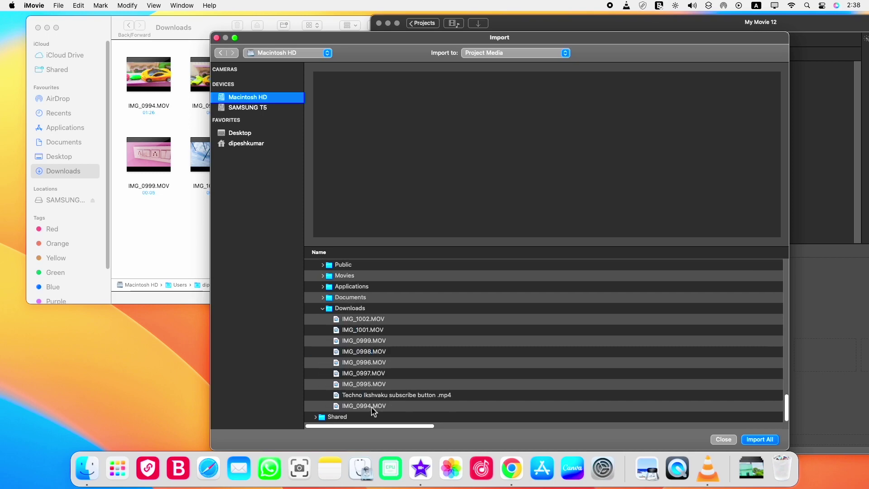
# - Import all nine clips of the Downloads folder, including the Techno Ikshvaku subscribe button video, into the project media
pyautogui.click(344, 323)
pyautogui.moveTo(344, 323); pyautogui.dragTo(369, 404)
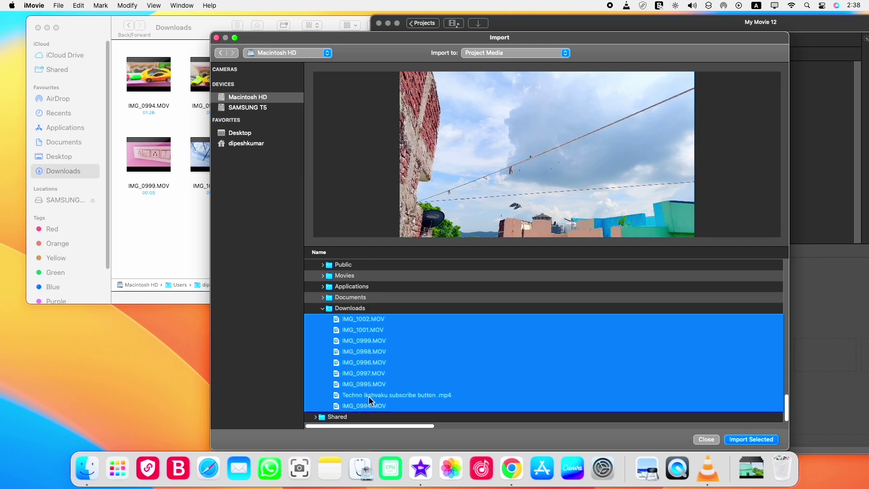
pyautogui.keyDown('super'); pyautogui.click(369, 395); pyautogui.keyUp('super')
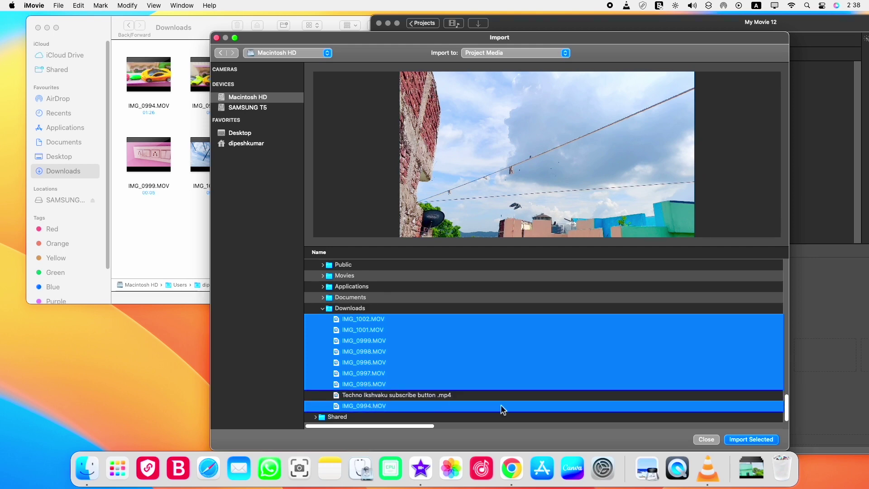
pyautogui.keyDown('super'); pyautogui.click(399, 394); pyautogui.keyUp('super')
pyautogui.click(756, 440)
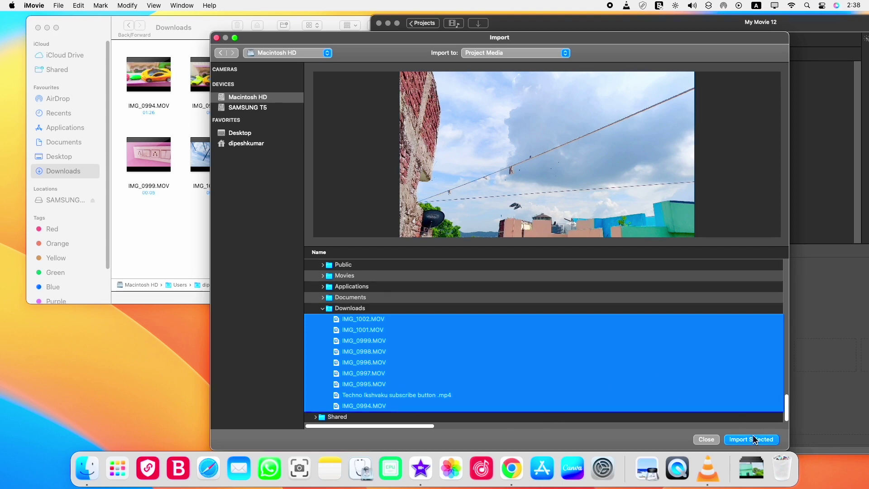
# - Close the Downloads folder window and enlarge the movie project window to full screen
pyautogui.click(38, 28)
pyautogui.moveTo(506, 29); pyautogui.dragTo(278, 25)
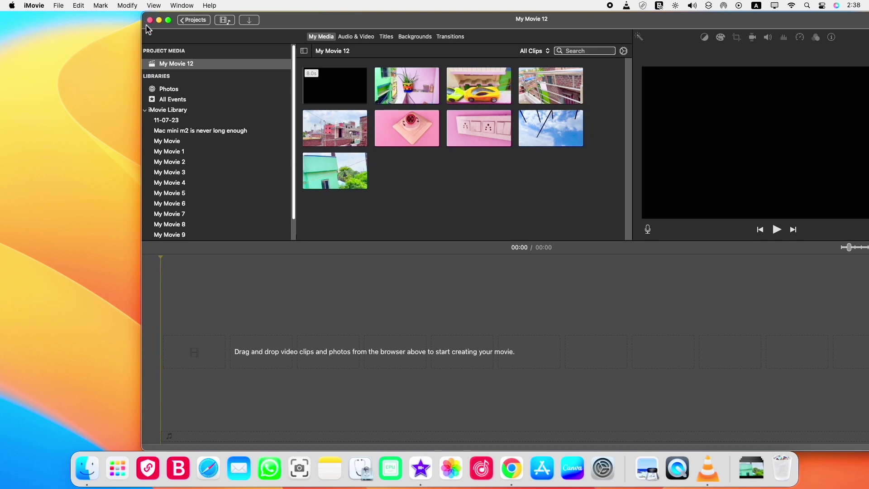
pyautogui.click(168, 20)
# - Place the eight camera clips in the timeline in sequence, from the toy cars and balcony railing to the green house, leaving out the green-screen clip
pyautogui.moveTo(353, 74); pyautogui.dragTo(60, 343)
pyautogui.moveTo(446, 83); pyautogui.dragTo(671, 382)
pyautogui.click(799, 262)
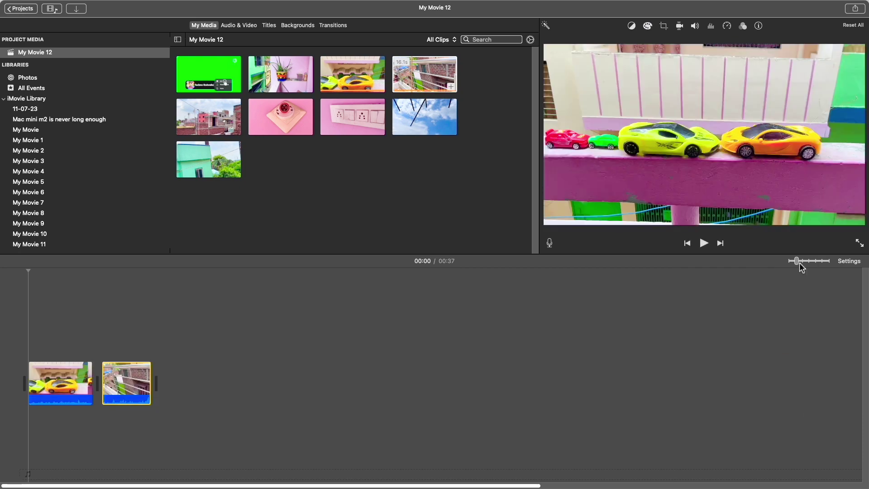
pyautogui.moveTo(274, 86); pyautogui.dragTo(194, 307)
pyautogui.moveTo(220, 123); pyautogui.dragTo(442, 380)
pyautogui.moveTo(290, 120); pyautogui.dragTo(525, 383)
pyautogui.moveTo(368, 106); pyautogui.dragTo(559, 383)
pyautogui.moveTo(448, 132); pyautogui.dragTo(597, 375)
pyautogui.moveTo(199, 155); pyautogui.dragTo(669, 388)
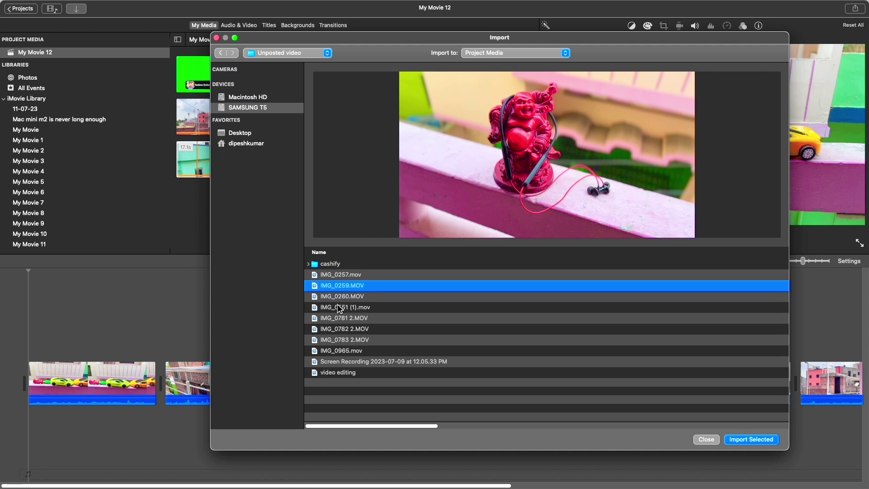
# - Import IMG_0257.mov, IMG_0259.MOV, IMG_0260.MOV and IMG_0551 (1).mov from the Unposted video folder on SAMSUNG T5
pyautogui.keyDown('super'); pyautogui.click(340, 296); pyautogui.keyUp('super')
pyautogui.keyDown('super'); pyautogui.click(343, 274); pyautogui.keyUp('super')
pyautogui.keyDown('super'); pyautogui.click(345, 307); pyautogui.keyUp('super')
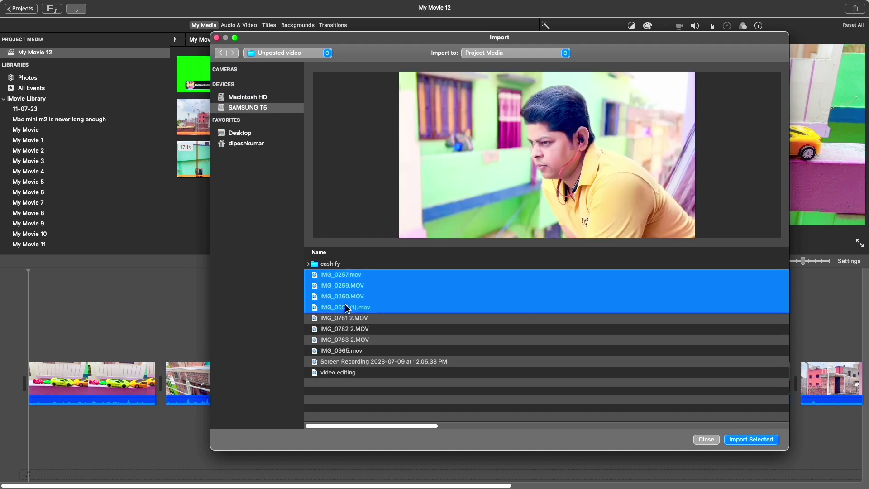
pyautogui.click(750, 440)
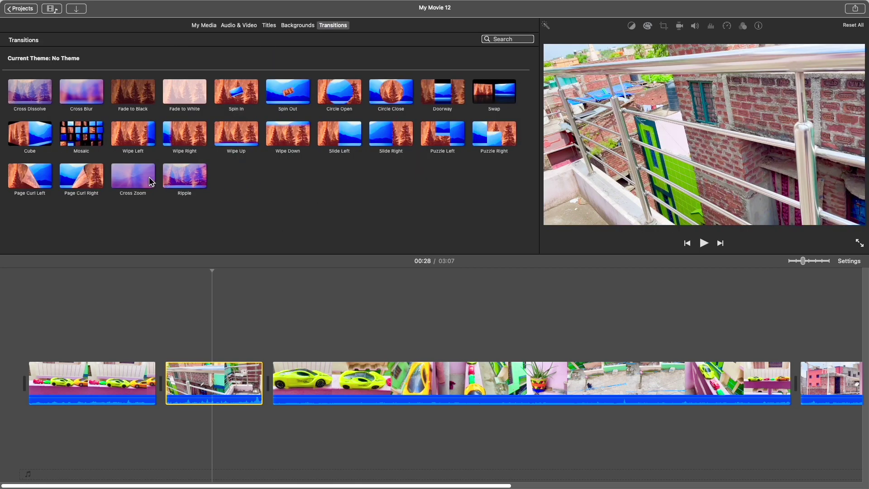
# - Add Cross Zoom, Page Curl Right and Doorway transitions, in that order, to the first three cuts of the timeline
pyautogui.moveTo(151, 181); pyautogui.dragTo(156, 383)
pyautogui.moveTo(82, 175); pyautogui.dragTo(252, 358)
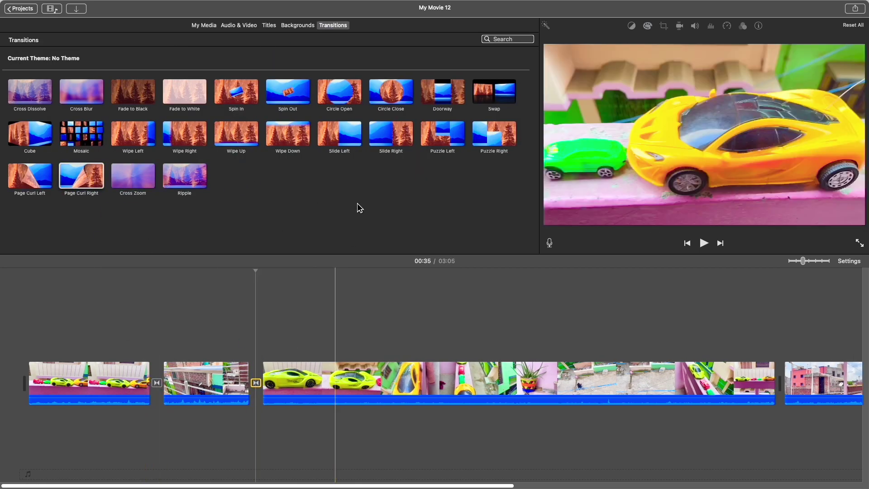
pyautogui.moveTo(450, 180); pyautogui.dragTo(779, 389)
# - Add Swap, Cross Zoom, Puzzle Right and Page Curl Right transitions, in timeline order, to the four remaining cuts
pyautogui.hscroll(10, 634, 435)
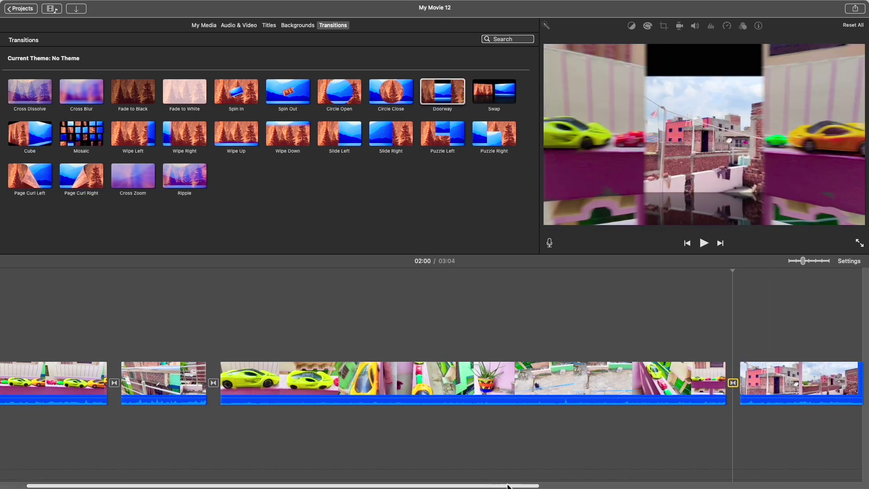
pyautogui.hscroll(4, 657, 408)
pyautogui.moveTo(480, 92); pyautogui.dragTo(286, 326)
pyautogui.moveTo(367, 383); pyautogui.dragTo(368, 383)
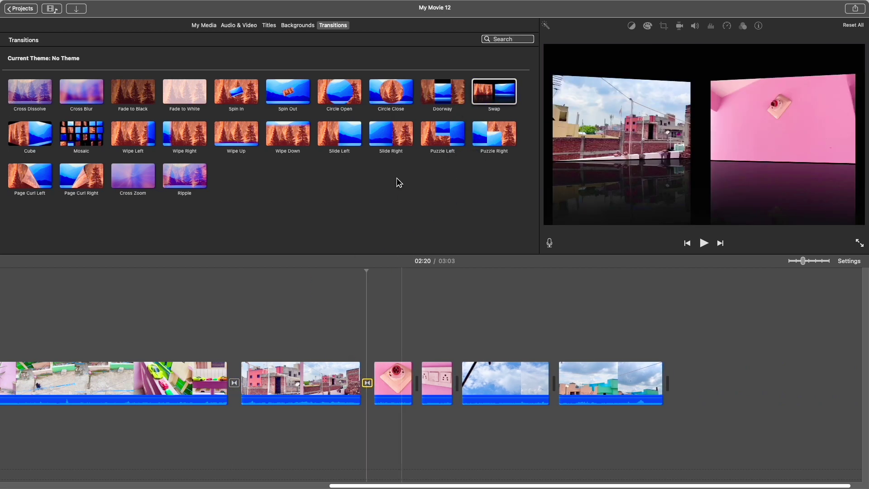
pyautogui.moveTo(490, 141); pyautogui.dragTo(455, 330)
pyautogui.moveTo(456, 392); pyautogui.dragTo(458, 389)
pyautogui.moveTo(136, 177); pyautogui.dragTo(413, 387)
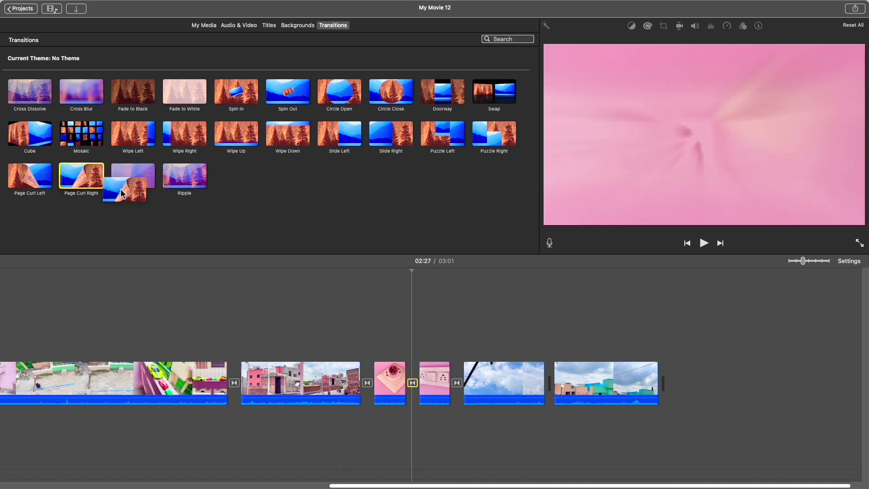
pyautogui.moveTo(121, 193); pyautogui.dragTo(524, 362)
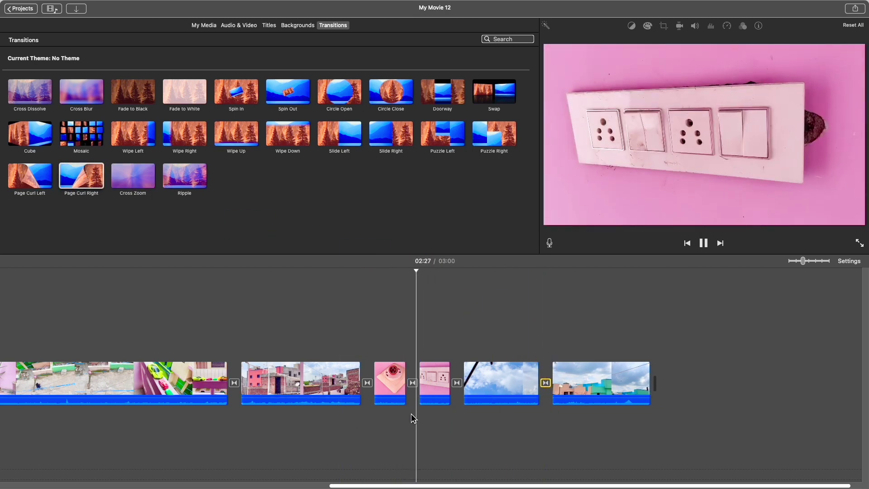
# - Overlay the yellow-shirt clip above the first two clips and the two red statue clips further along the main track
pyautogui.hscroll(-15, 433, 445)
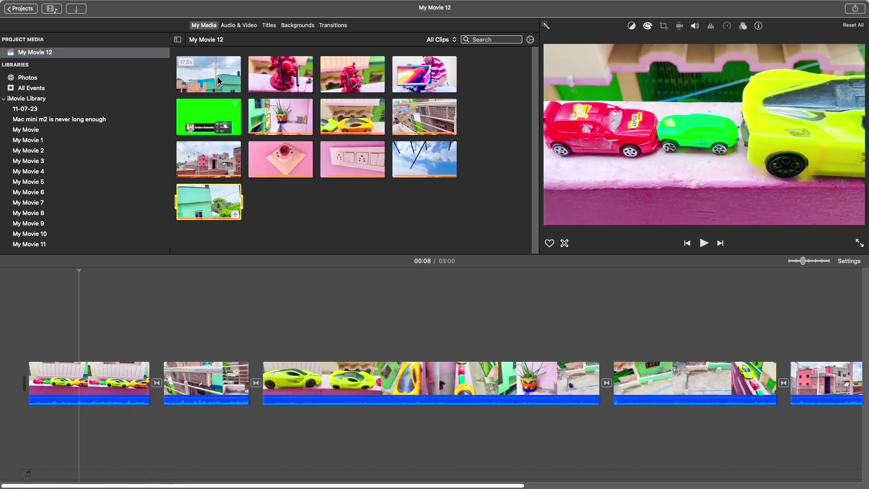
pyautogui.moveTo(208, 74); pyautogui.dragTo(118, 349)
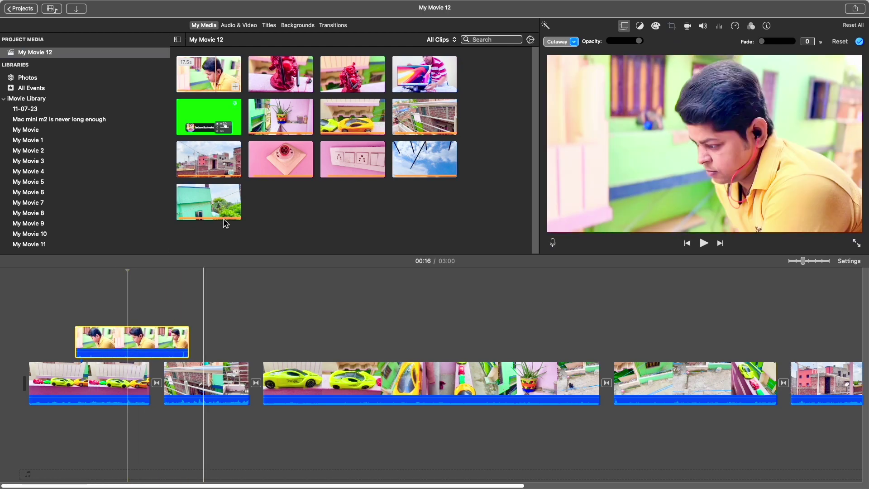
pyautogui.moveTo(284, 74); pyautogui.dragTo(265, 333)
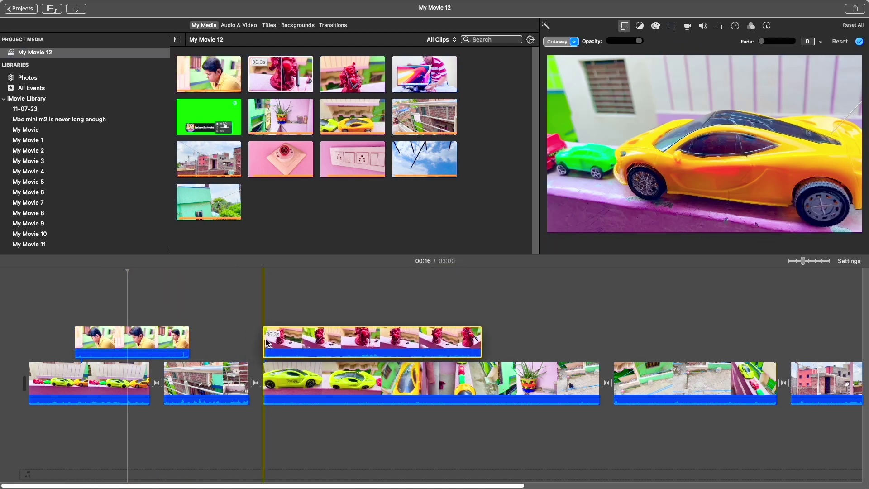
pyautogui.click(372, 340)
pyautogui.moveTo(366, 74); pyautogui.dragTo(634, 337)
pyautogui.click(638, 340)
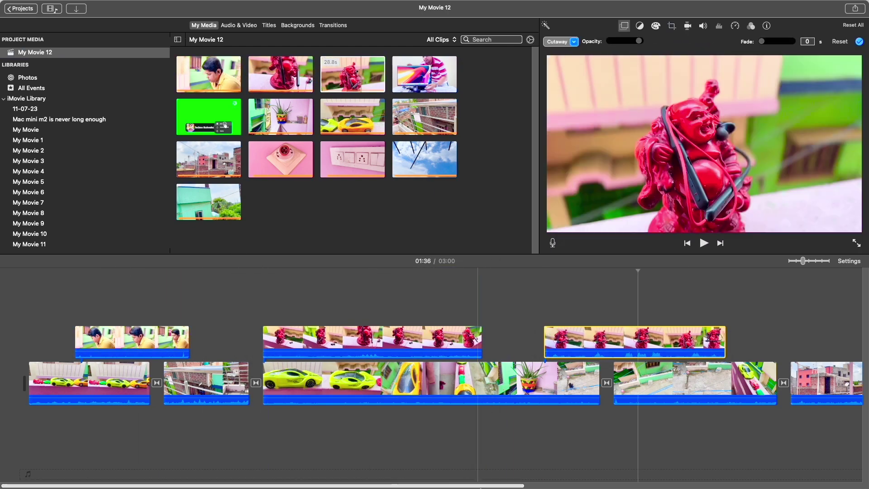
# - Overlay the clip of the man with the monitor above the pink building clip
pyautogui.hscroll(10, 582, 481)
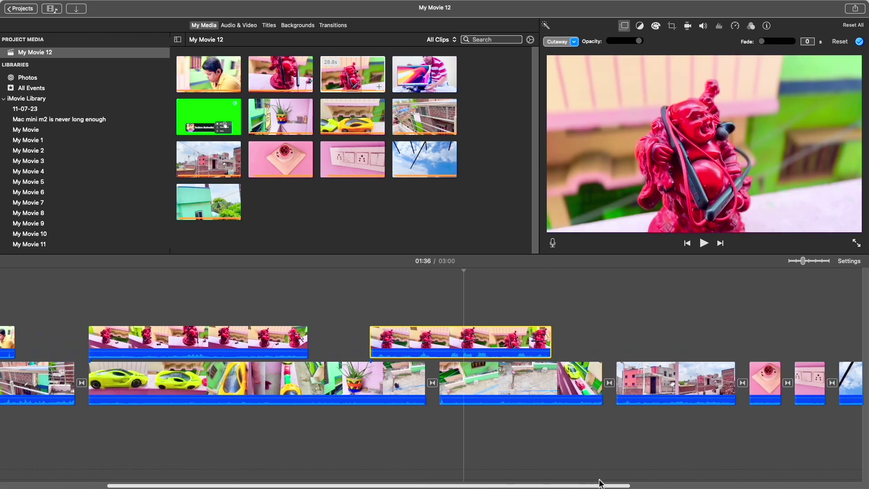
pyautogui.hscroll(6, 453, 384)
pyautogui.click(480, 389)
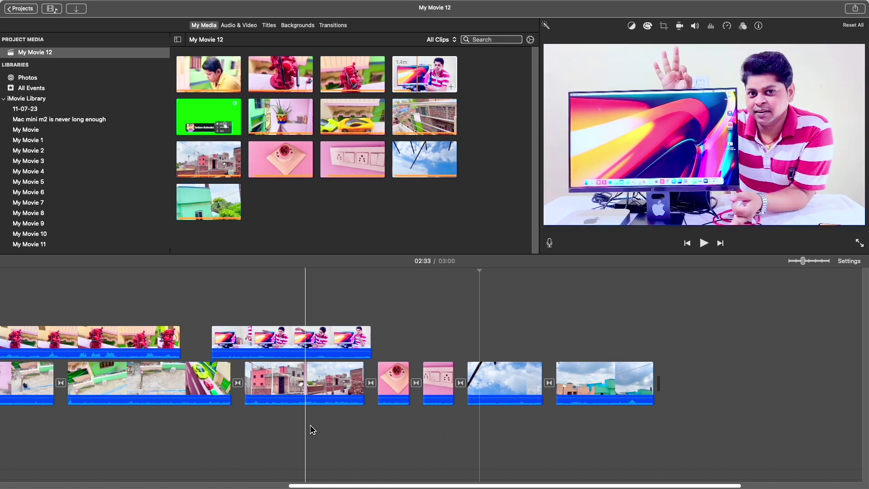
# - Overlay the green-screen subscribe button clip above the balcony railing clip and again over the second statue clip at about 01:28
pyautogui.hscroll(-12, 290, 466)
pyautogui.hscroll(-3, 120, 454)
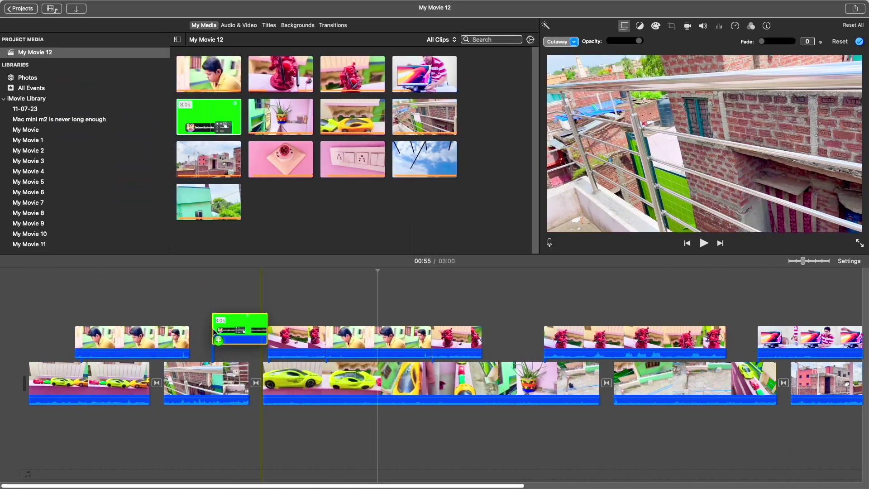
pyautogui.moveTo(214, 332); pyautogui.dragTo(205, 333)
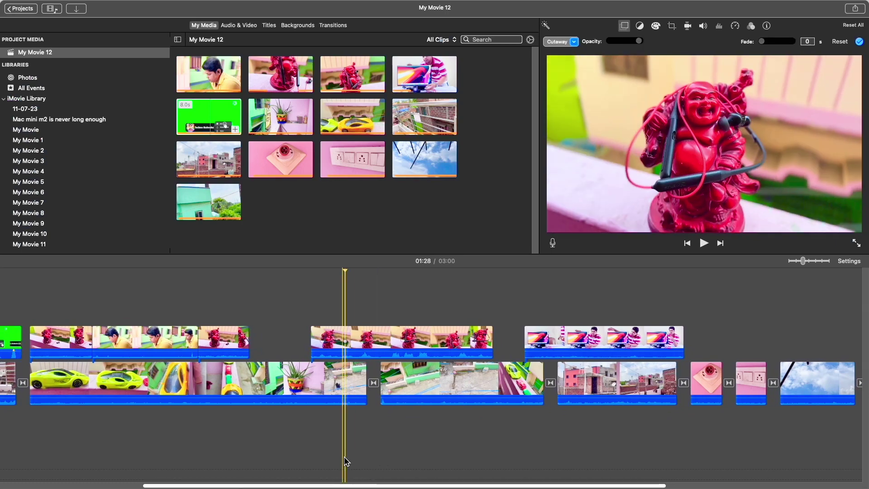
pyautogui.press('q')
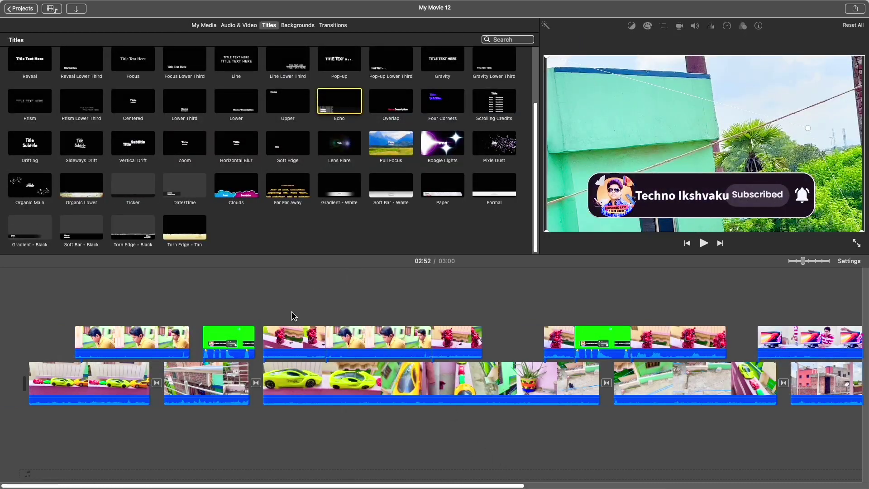
# - Add an Echo title above the first red statue clip and enter hdglkvkj as its title text
pyautogui.moveTo(292, 311); pyautogui.dragTo(290, 297)
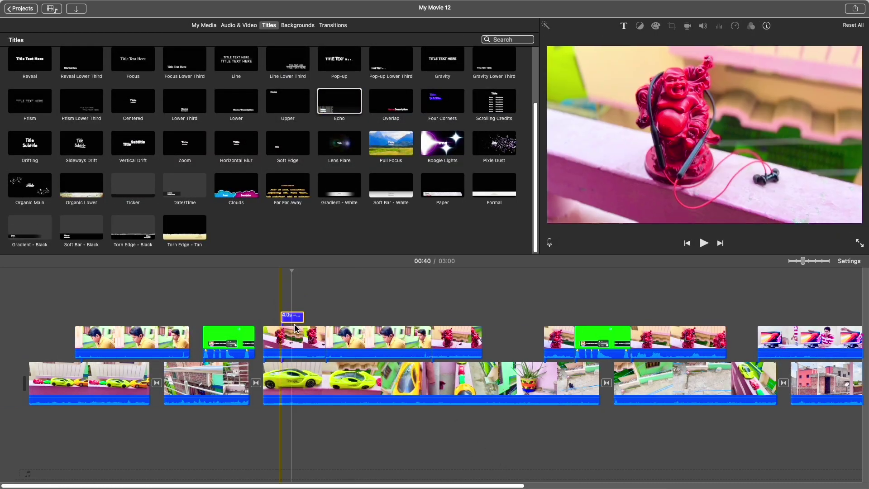
pyautogui.click(295, 321)
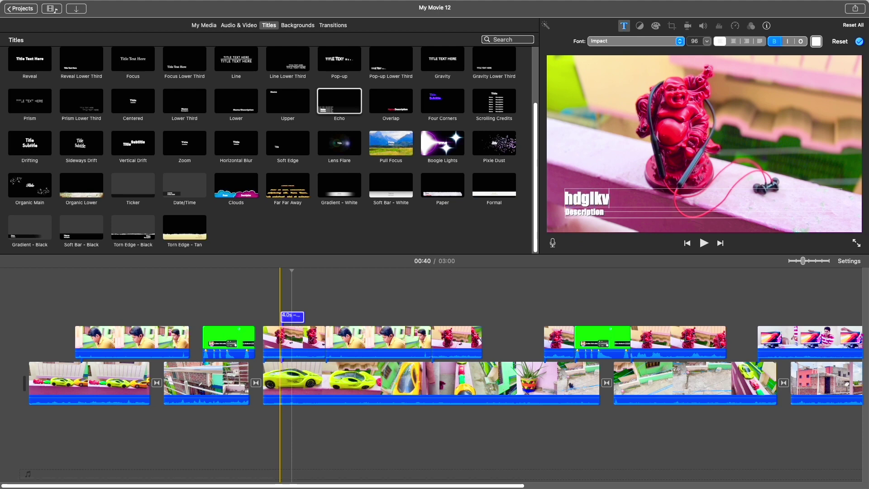
pyautogui.click(269, 425)
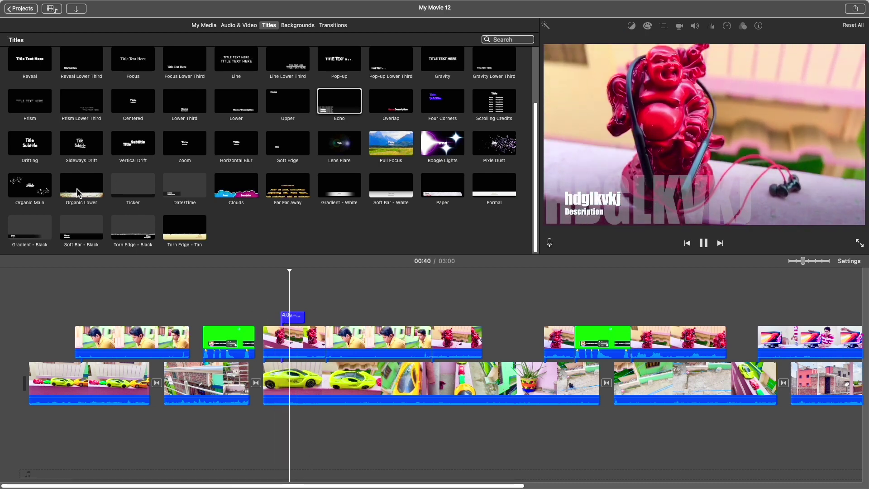
# - Add a Far Far Away title above the second subscribe overlay, replace its text with djchclvlvj,v/vlmv vljv/v,fVlvmv vllknv/,vf.v, and preview it
pyautogui.moveTo(290, 187); pyautogui.dragTo(609, 317)
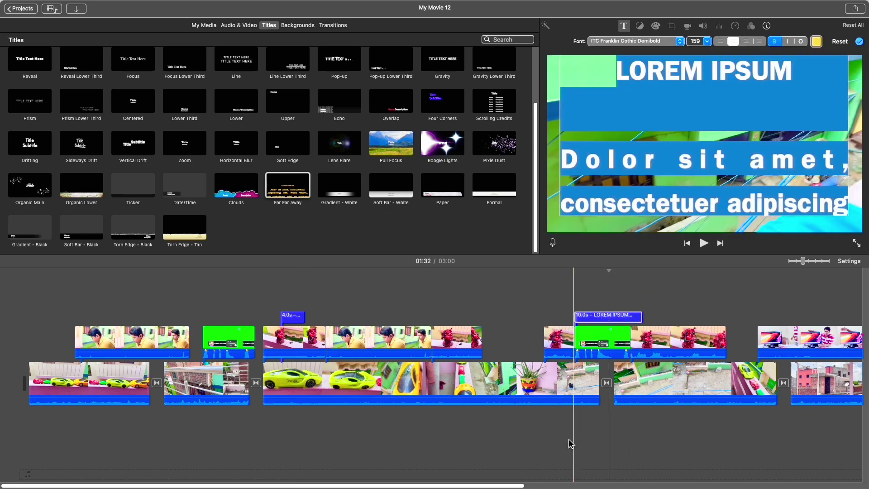
pyautogui.press('space')
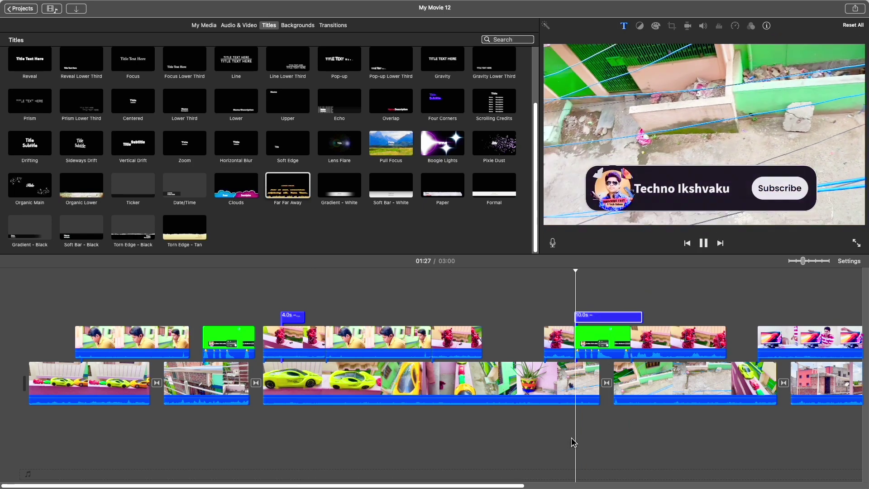
pyautogui.press('space')
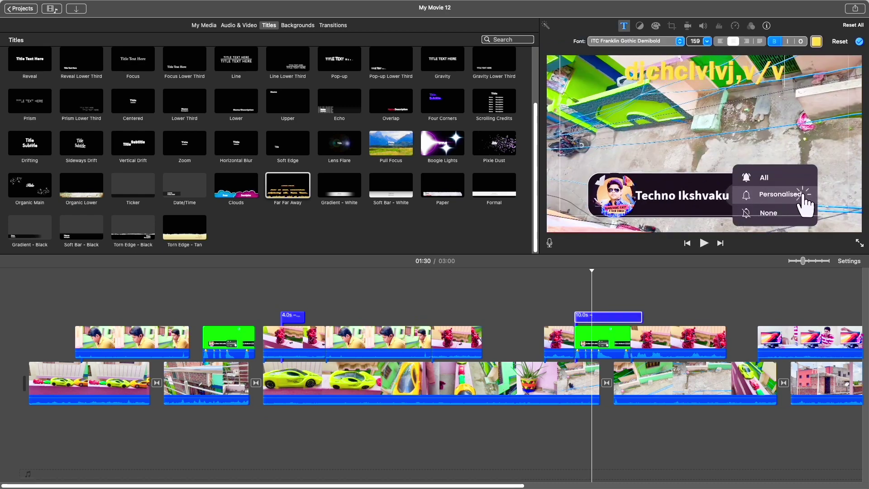
pyautogui.write('vljv/v,fVlvmv')
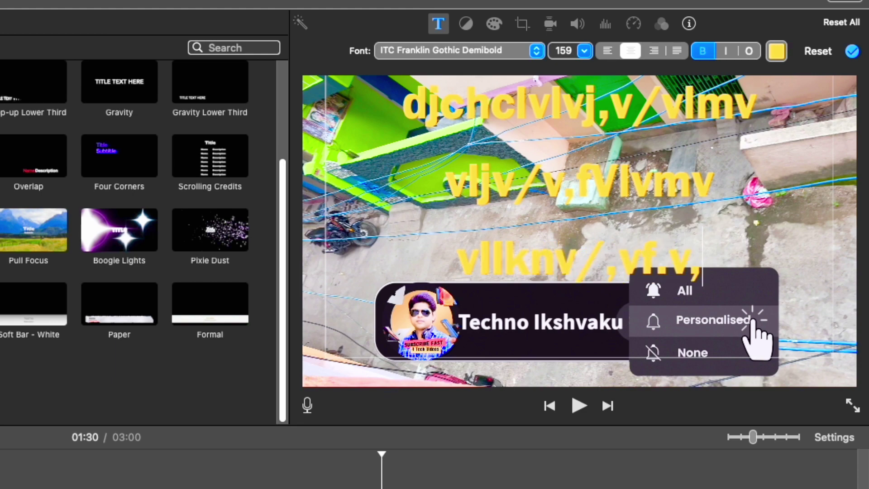
pyautogui.press('space')
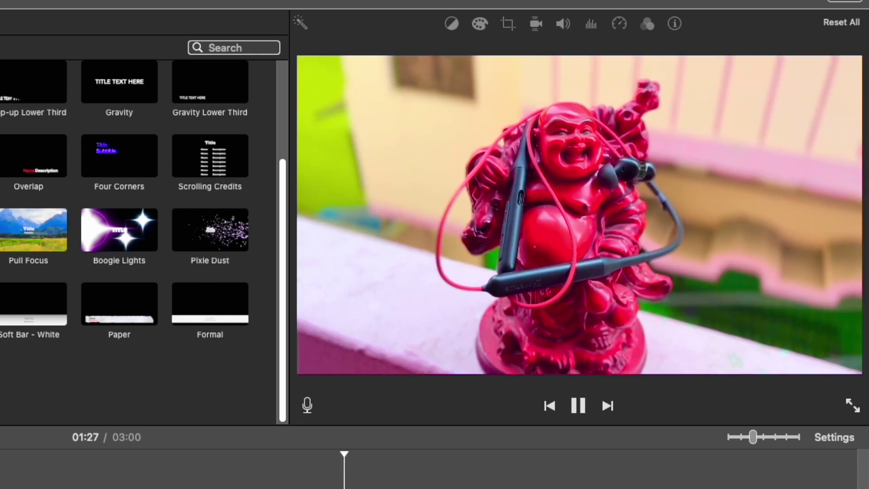
pyautogui.press('space')
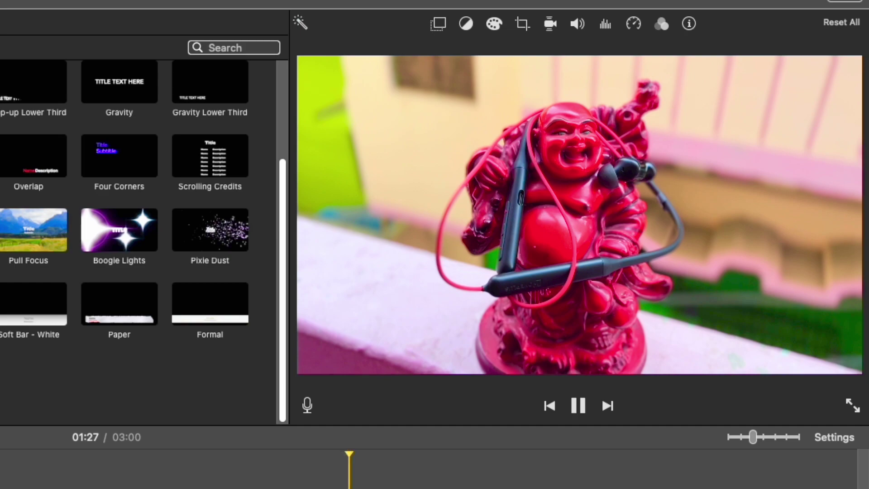
# - Set the text of a Boogie Lights title above the second red statue clip to "Subscribe 4 more" and play back the titles
pyautogui.press('space')
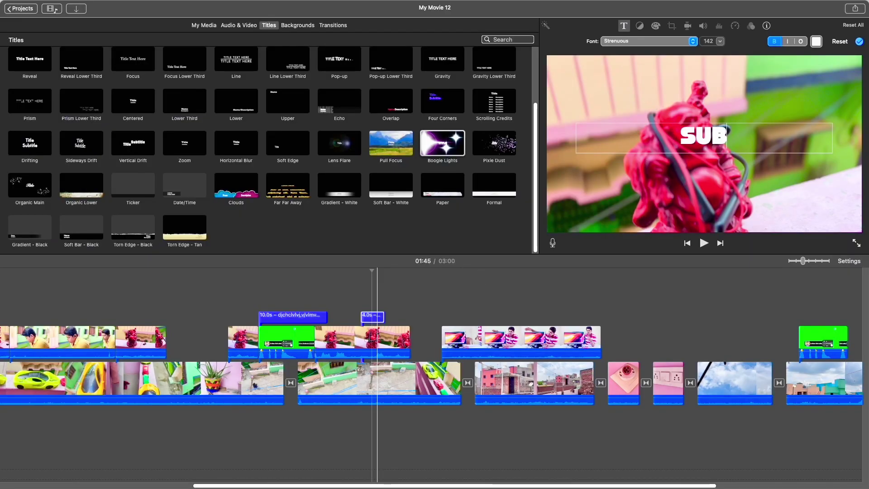
pyautogui.write('IBe')
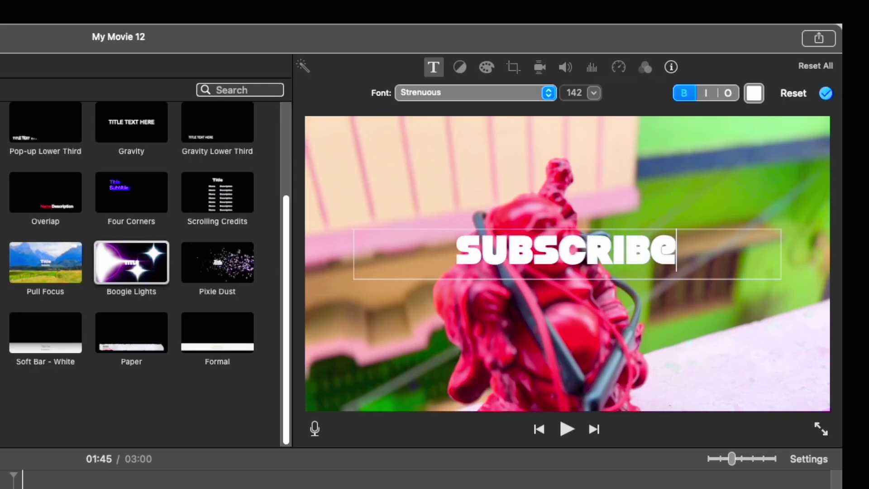
pyautogui.write(' 4 more')
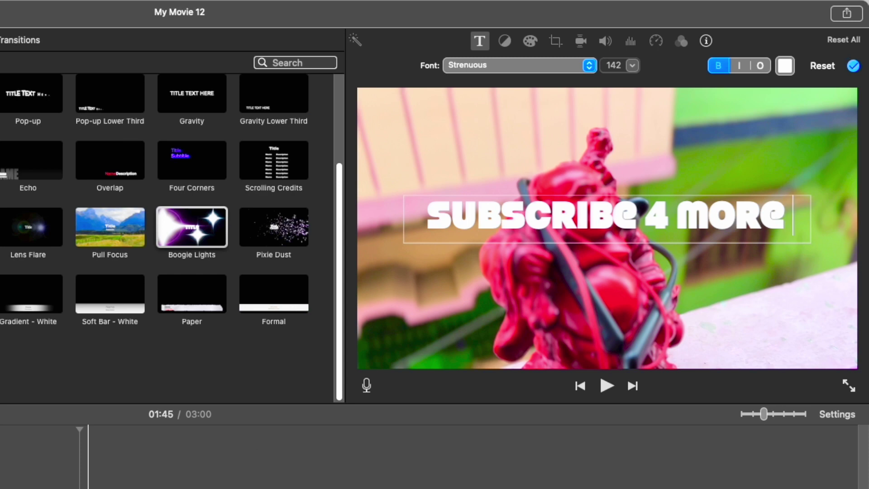
pyautogui.press('space')
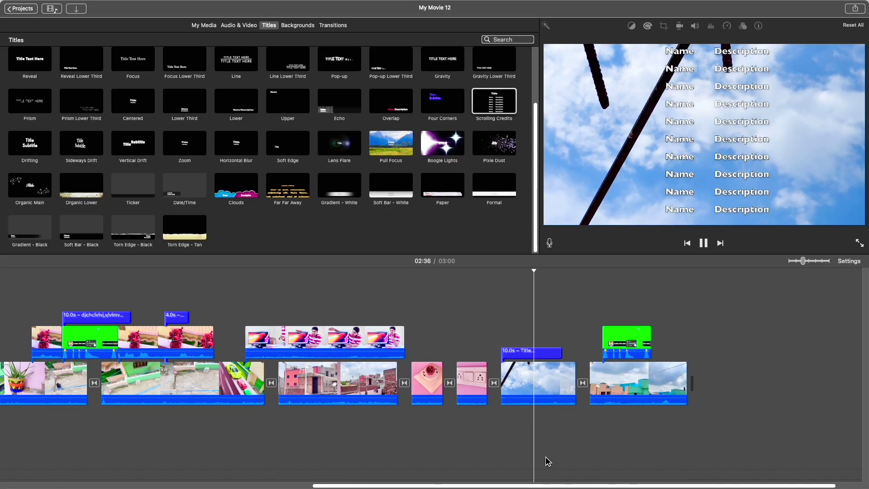
# - Move the Scrolling Credits title from above the sky clip to above the last green-screen subscribe overlay
pyautogui.click(536, 356)
pyautogui.moveTo(536, 357); pyautogui.dragTo(631, 317)
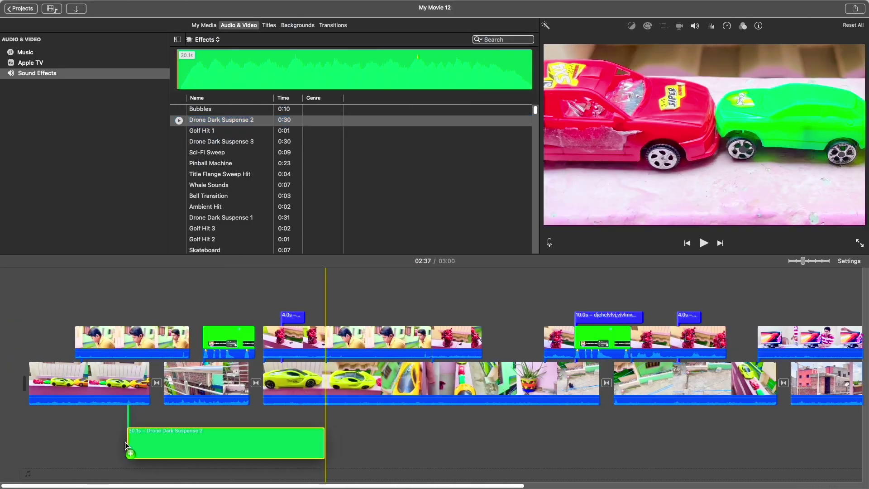
# - Add the Drone Dark Suspense 2 sound effect beneath the opening cars clip and Pinball Machine beneath the yellow car clip
pyautogui.moveTo(126, 433); pyautogui.dragTo(42, 428)
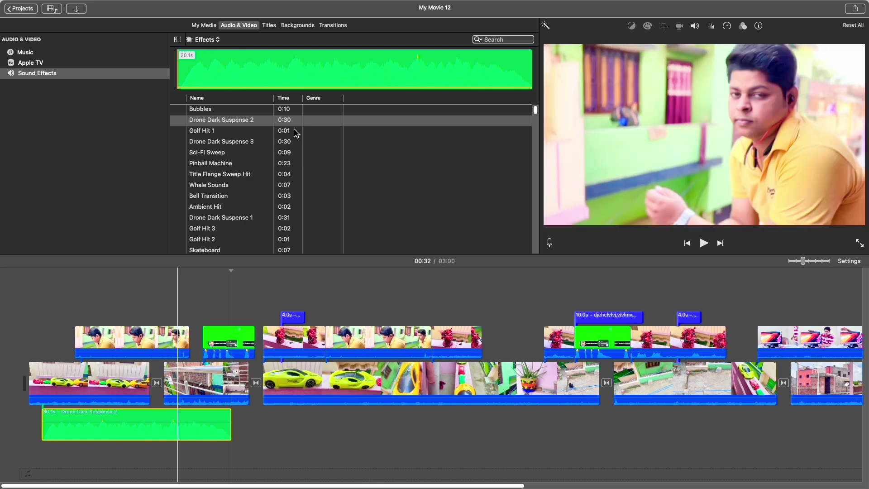
pyautogui.click(218, 164)
pyautogui.press('space')
pyautogui.moveTo(218, 164); pyautogui.dragTo(306, 437)
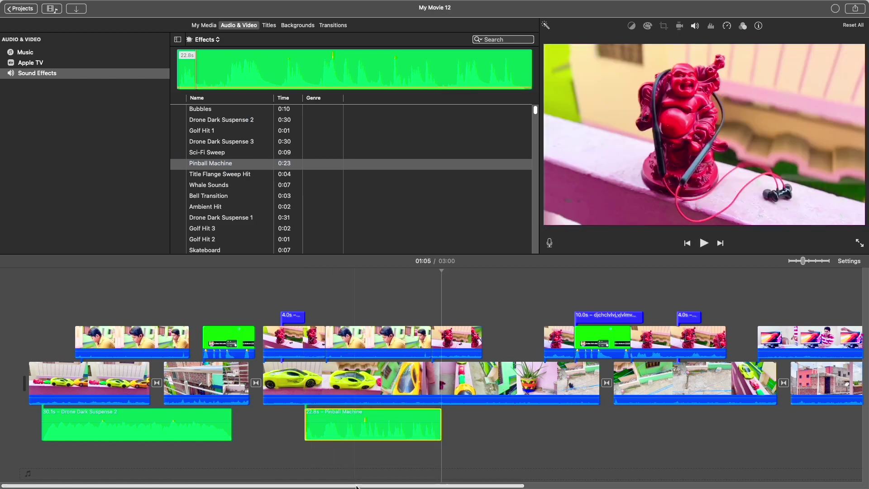
# - Add the Ambient Hit sound effect just before the road clip and Half Moon Bay Short near the toy car clip's start
pyautogui.hscroll(5, 434, 376)
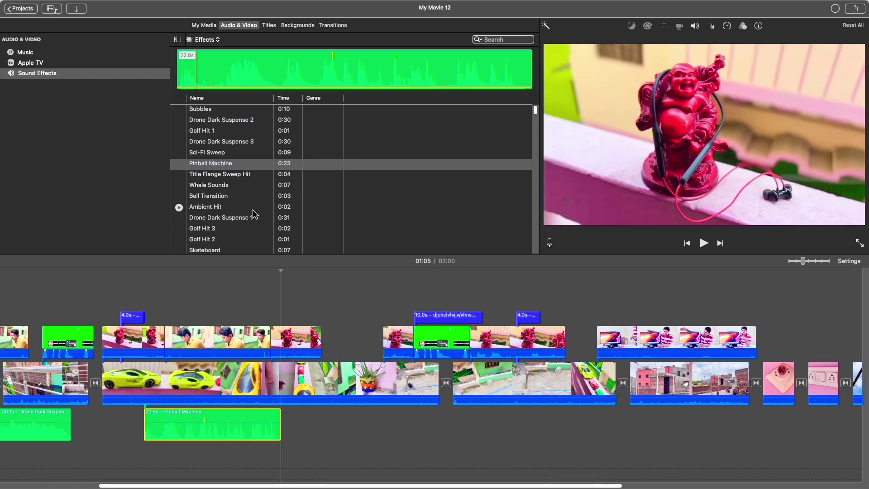
pyautogui.click(251, 209)
pyautogui.press('space')
pyautogui.moveTo(252, 209); pyautogui.dragTo(437, 430)
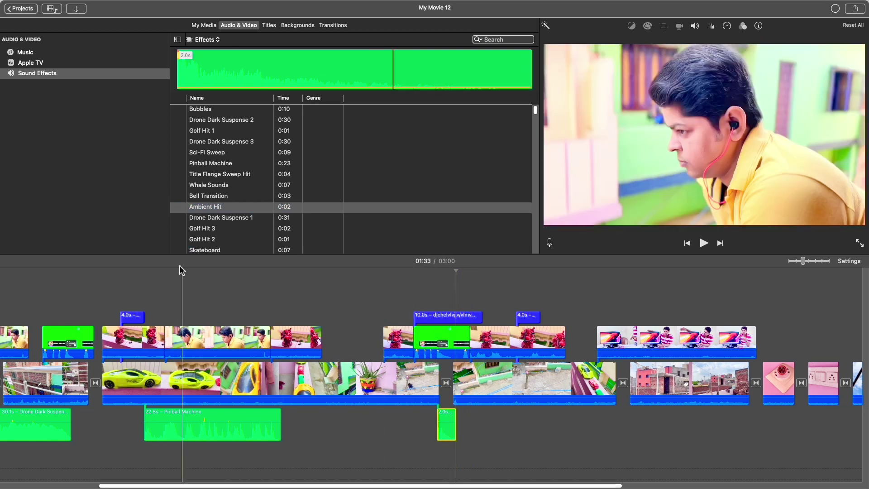
pyautogui.click(202, 229)
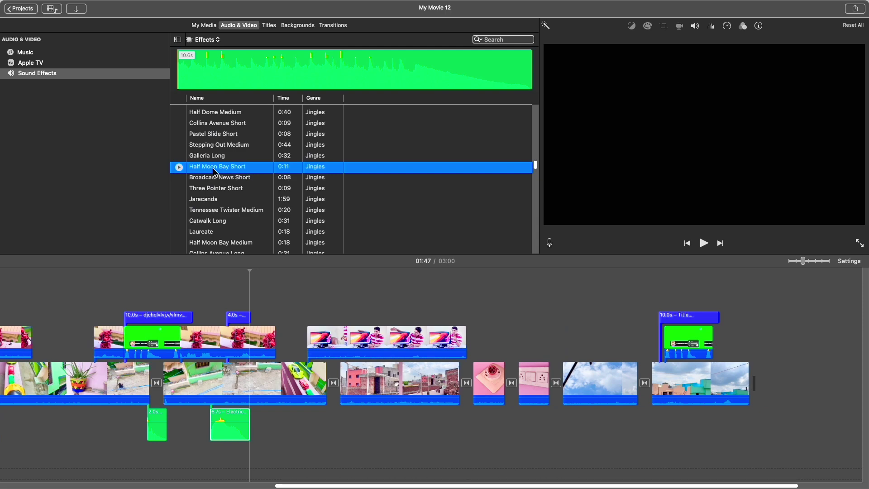
pyautogui.moveTo(274, 270); pyautogui.dragTo(271, 432)
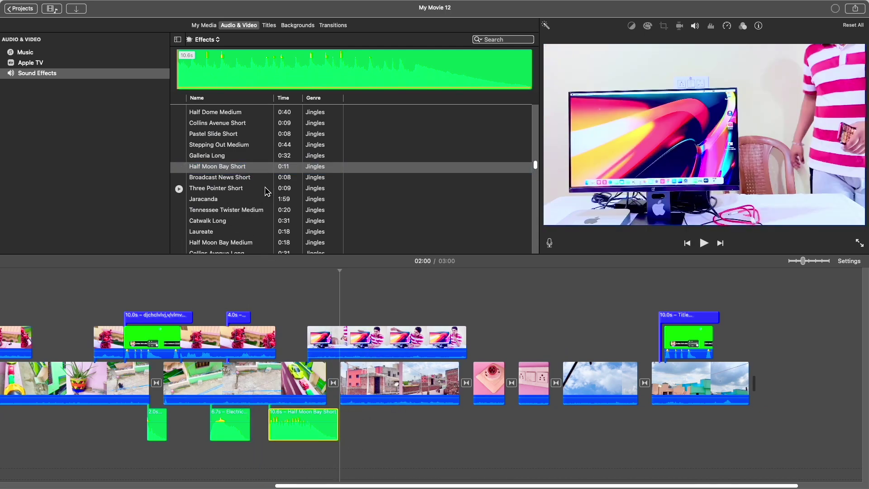
# - Add the Tennessee Twister Medium jingle beneath the pink building clip and Medal Ceremony Short beneath the sky clip
pyautogui.click(249, 213)
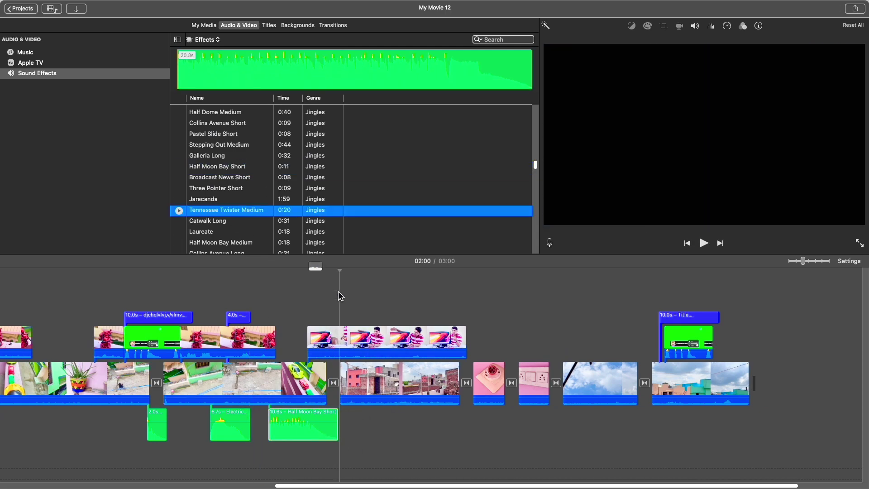
pyautogui.moveTo(341, 297); pyautogui.dragTo(398, 423)
pyautogui.scroll(-5, 304, 236)
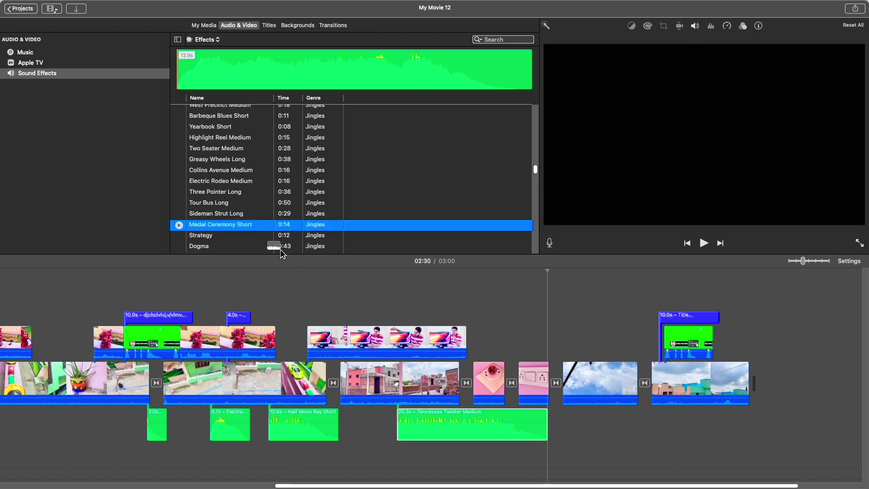
pyautogui.moveTo(281, 253); pyautogui.dragTo(579, 436)
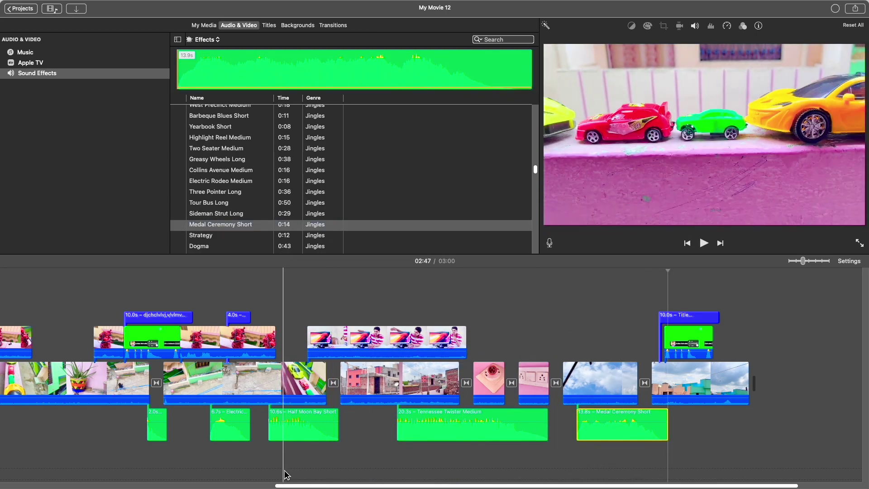
pyautogui.press('\\')
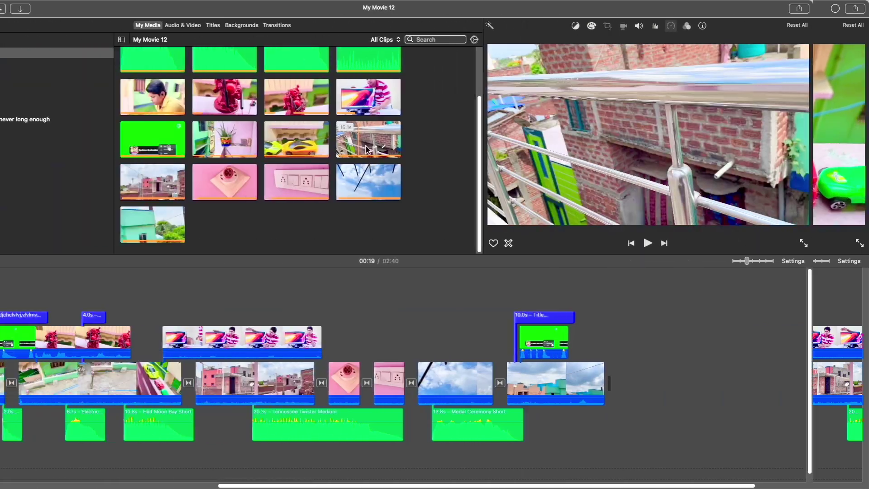
# - Append the balcony railing clip and the pink building clip from the project media to the end of the main timeline
pyautogui.moveTo(366, 149); pyautogui.dragTo(587, 426)
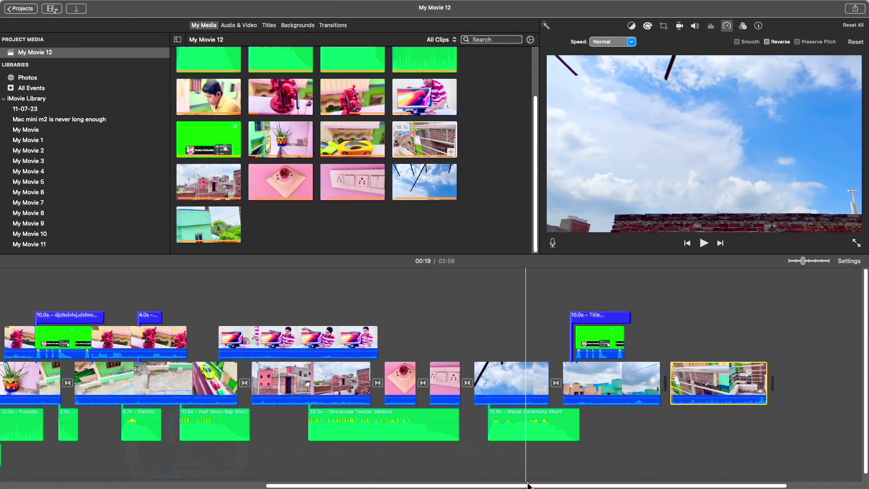
pyautogui.moveTo(528, 485); pyautogui.dragTo(570, 486)
pyautogui.moveTo(208, 182); pyautogui.dragTo(764, 365)
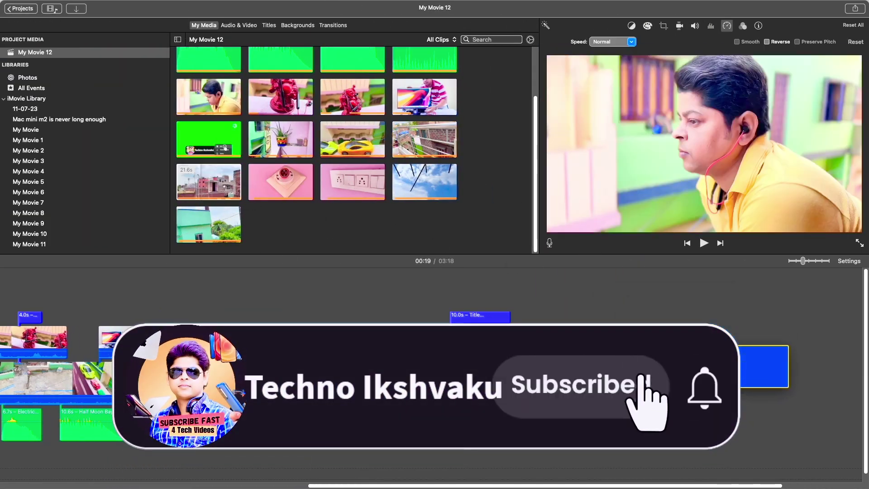
pyautogui.hscroll(5, 776, 461)
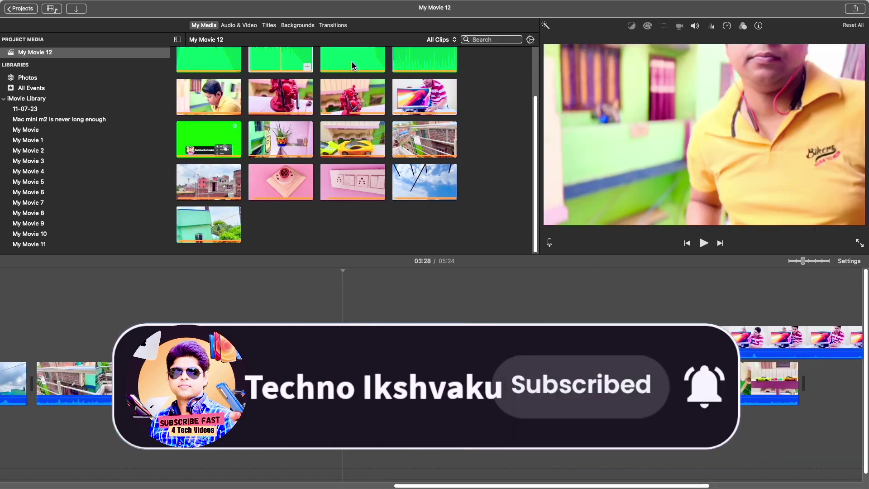
# - Reuse the Footsteps, 6.7 s Electric and 30.1 s Drone Dark Suspense 2 sounds beneath the clips appended at the end
pyautogui.moveTo(439, 58); pyautogui.dragTo(557, 437)
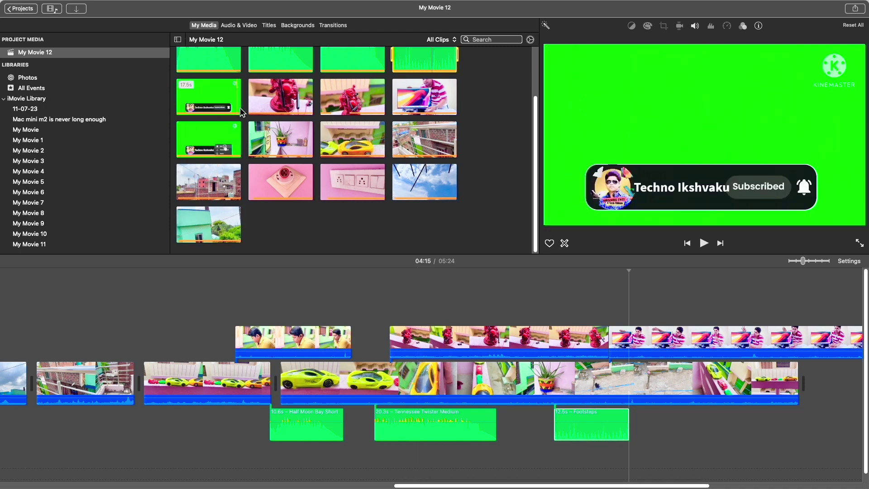
pyautogui.scroll(2, 283, 135)
pyautogui.moveTo(285, 80); pyautogui.dragTo(150, 435)
pyautogui.moveTo(175, 137); pyautogui.dragTo(9, 446)
pyautogui.hscroll(-10, 240, 487)
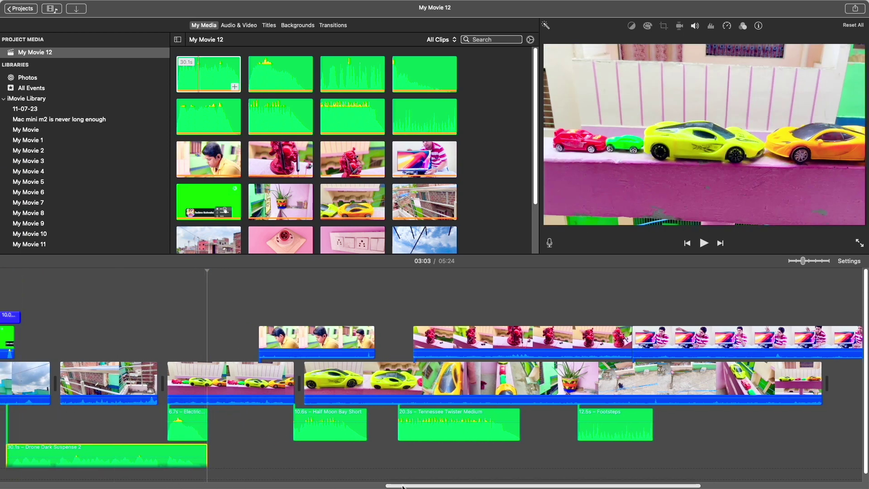
# - Play back the movie from about 03:03 and review the arrangement of clips, titles and sounds along the timeline
pyautogui.press('space')
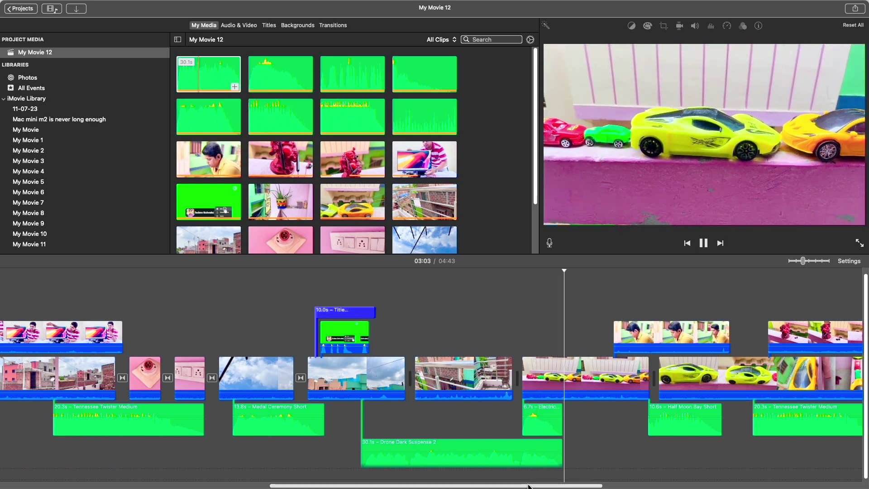
pyautogui.press('space')
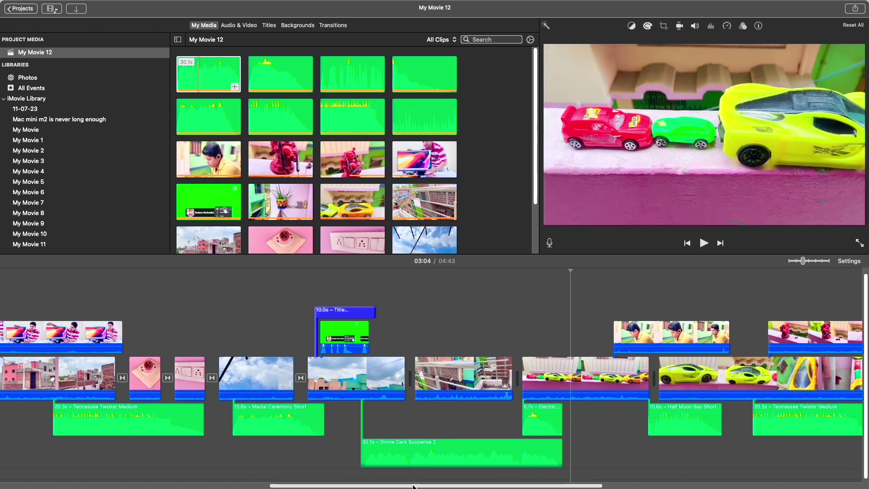
pyautogui.hscroll(-5, 323, 484)
pyautogui.moveTo(323, 484); pyautogui.dragTo(128, 483)
pyautogui.hscroll(10, 68, 477)
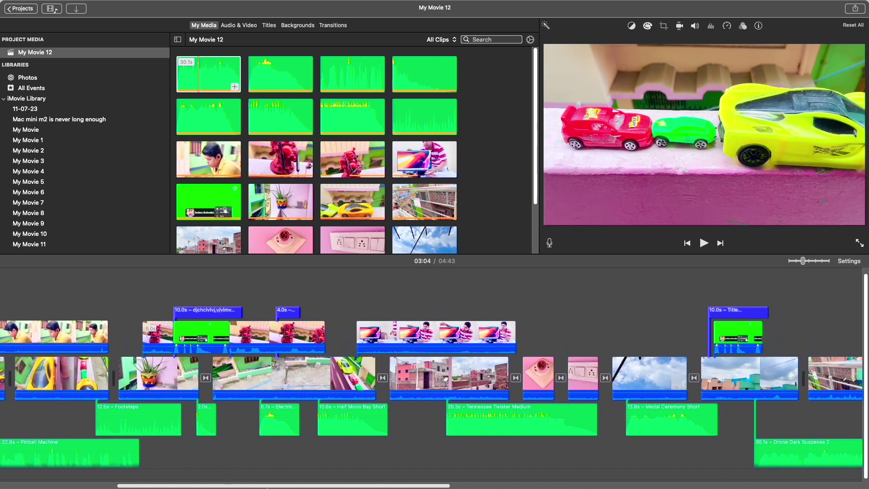
pyautogui.hscroll(6, 431, 376)
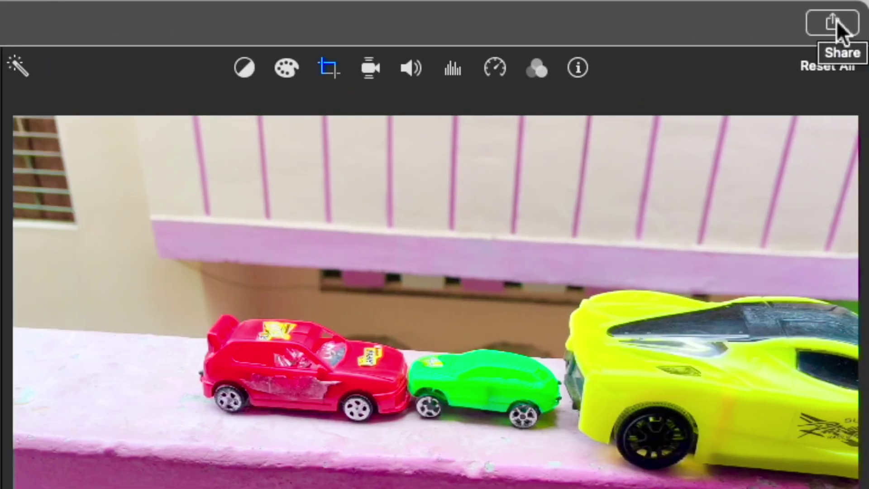
# - Set up a file export of the movie with 4K resolution, High quality and Better Quality compression
pyautogui.click(840, 28)
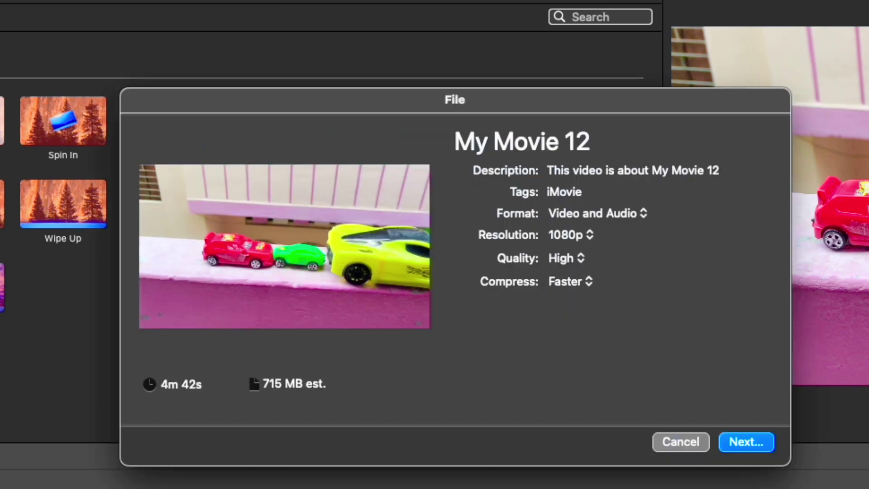
pyautogui.click(564, 235)
pyautogui.click(564, 259)
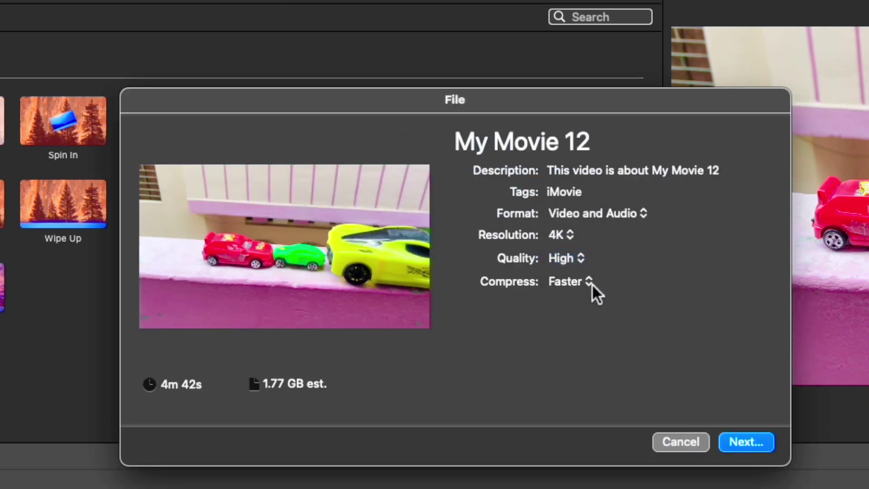
pyautogui.click(567, 257)
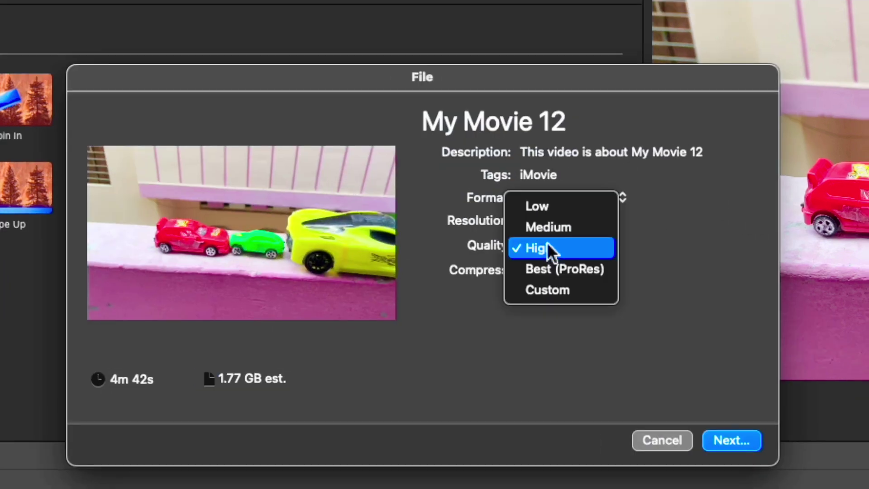
pyautogui.click(547, 244)
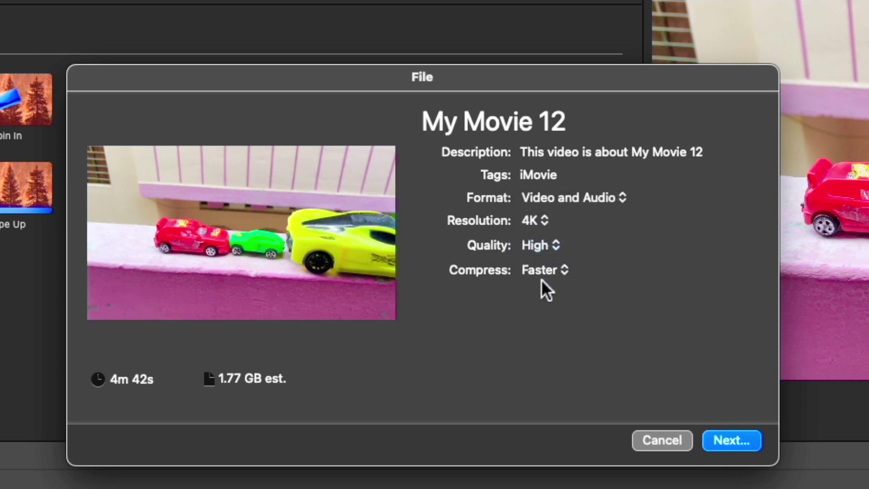
pyautogui.click(547, 271)
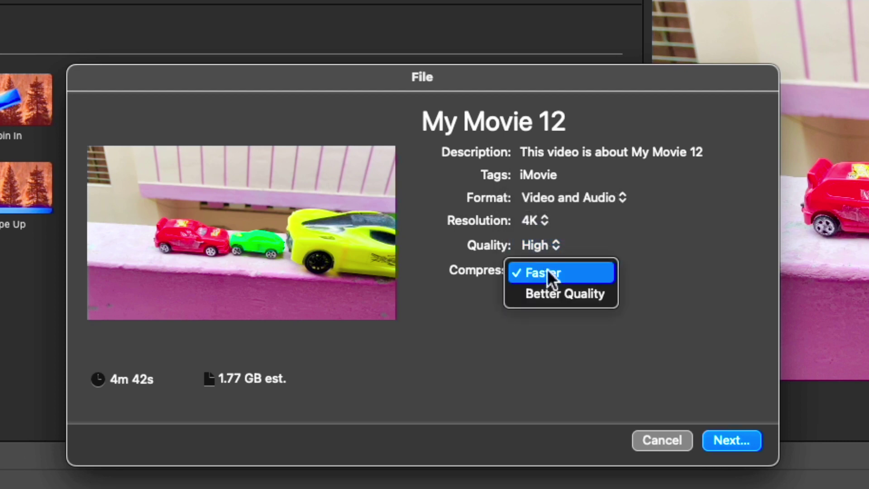
pyautogui.click(563, 294)
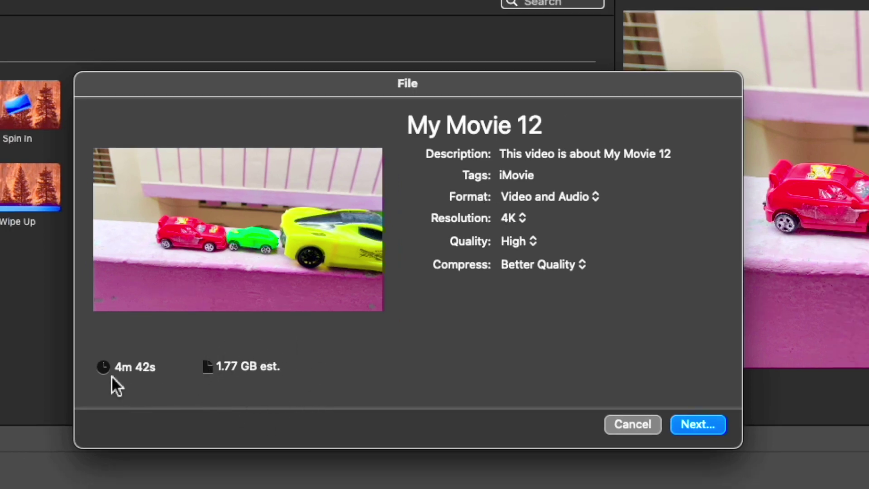
# - Save the export as "m2 mac mini 4k video test" on the SAMSUNG T5 drive and check its progress
pyautogui.click(683, 426)
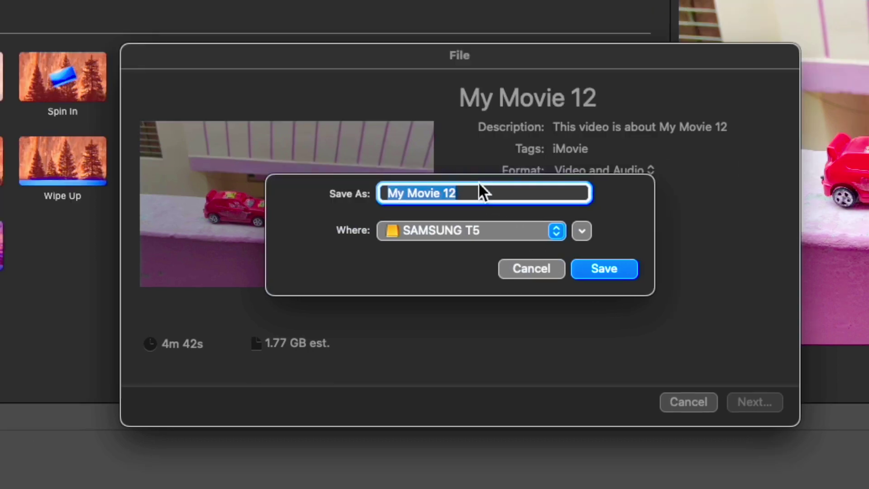
pyautogui.write('m2 mac')
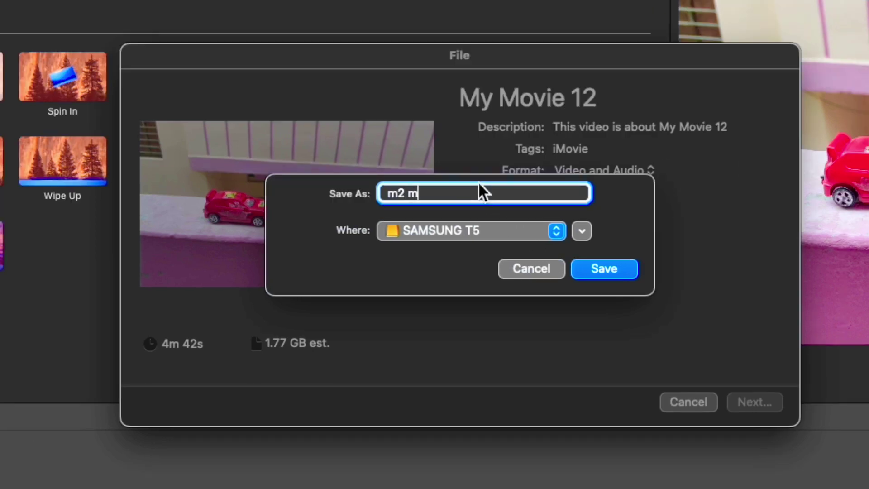
pyautogui.write(' mini 4k video test')
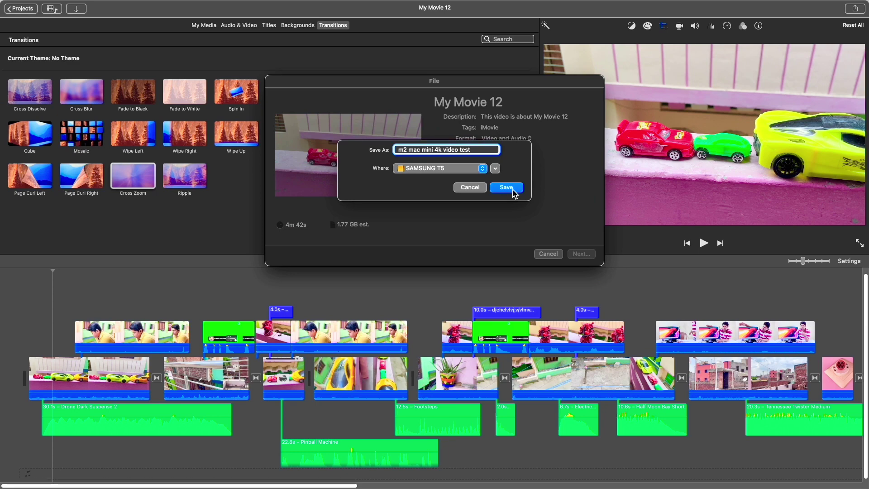
pyautogui.click(616, 273)
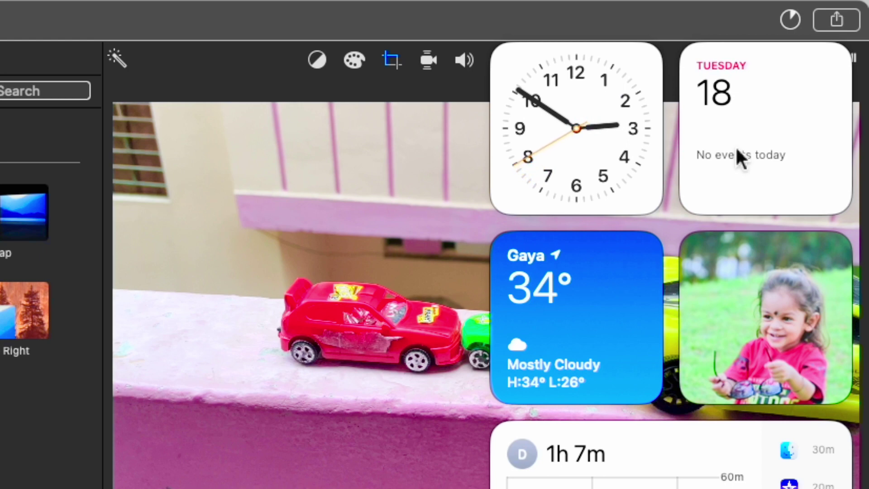
pyautogui.click(790, 20)
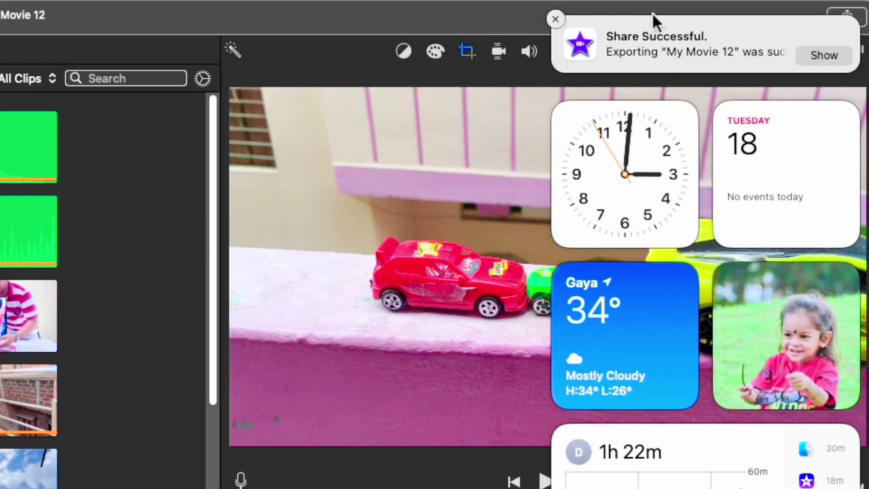
# - In Finder, preview the exported m2 mac mini 4k video test.mp4 by skipping through it, and open its file information
pyautogui.moveTo(574, 39)
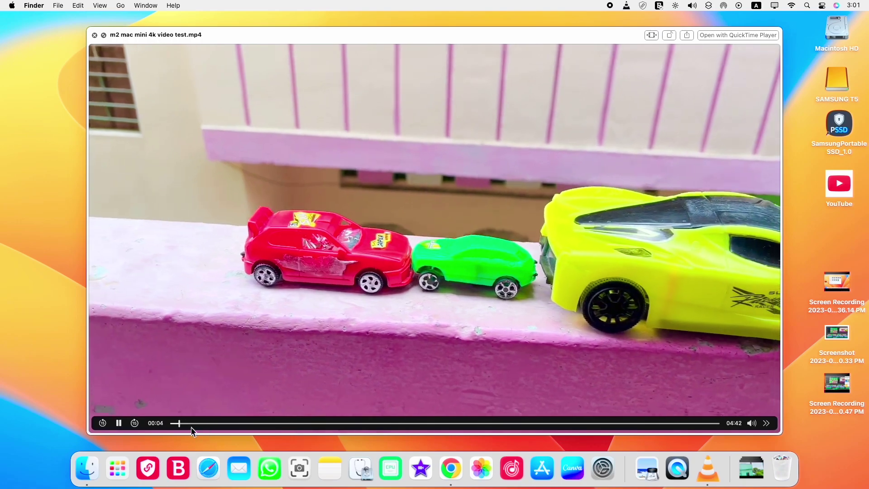
pyautogui.click(188, 424)
pyautogui.moveTo(189, 425); pyautogui.dragTo(310, 421)
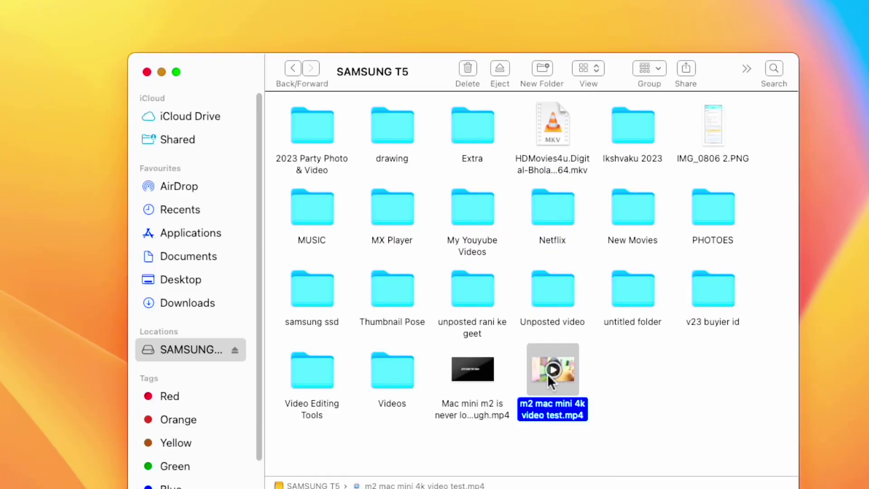
pyautogui.rightClick(548, 374)
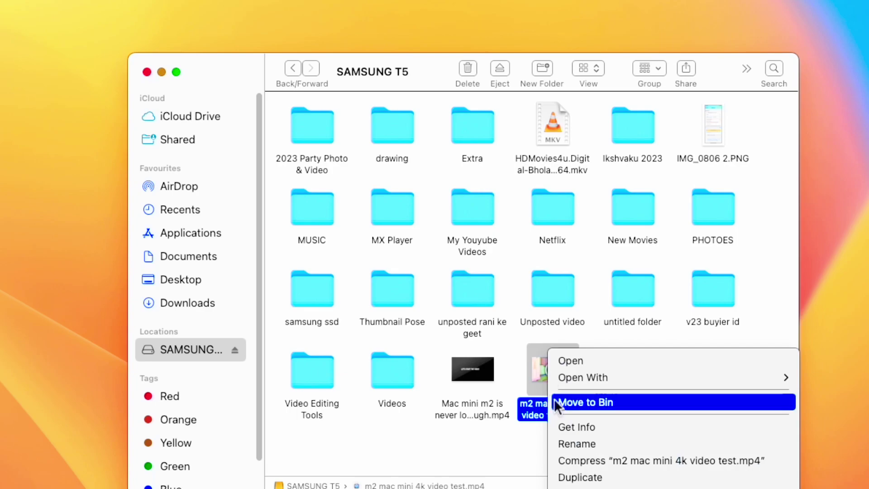
pyautogui.click(574, 426)
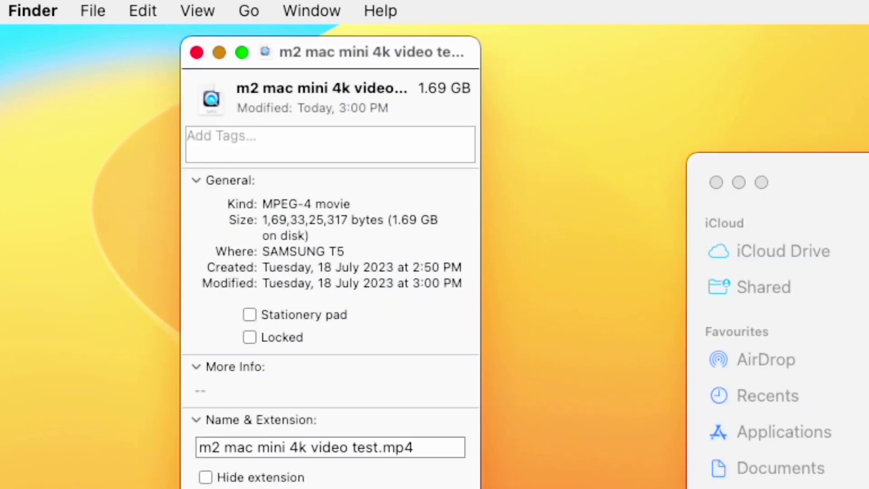